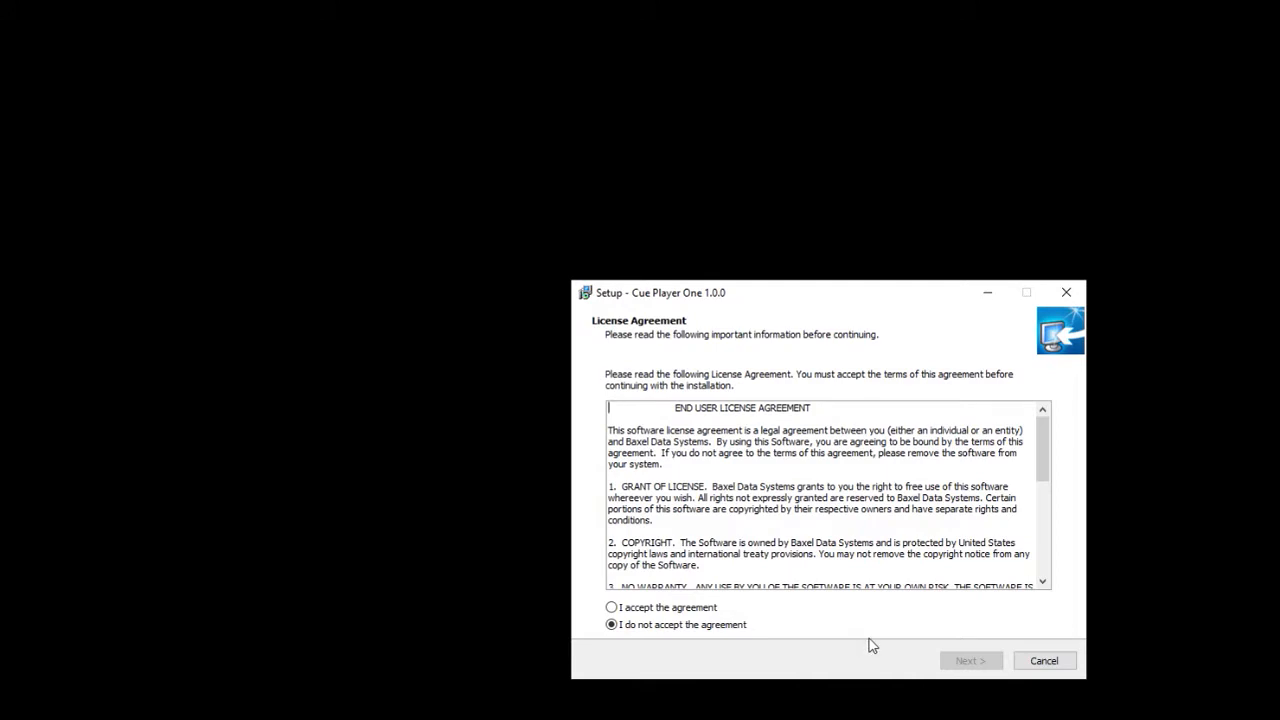
# - Accept the Cue Player One licence agreement, enable the desktop icon, and start the installation
pyautogui.click(675, 612)
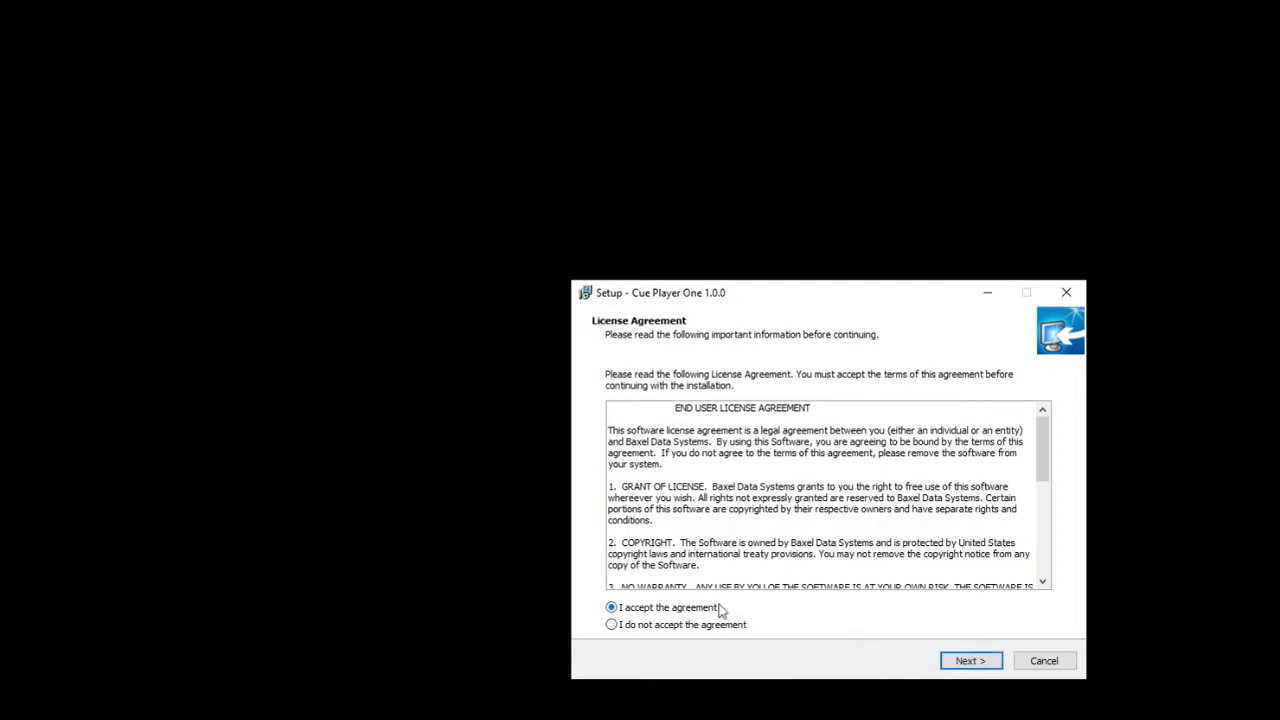
pyautogui.click(977, 662)
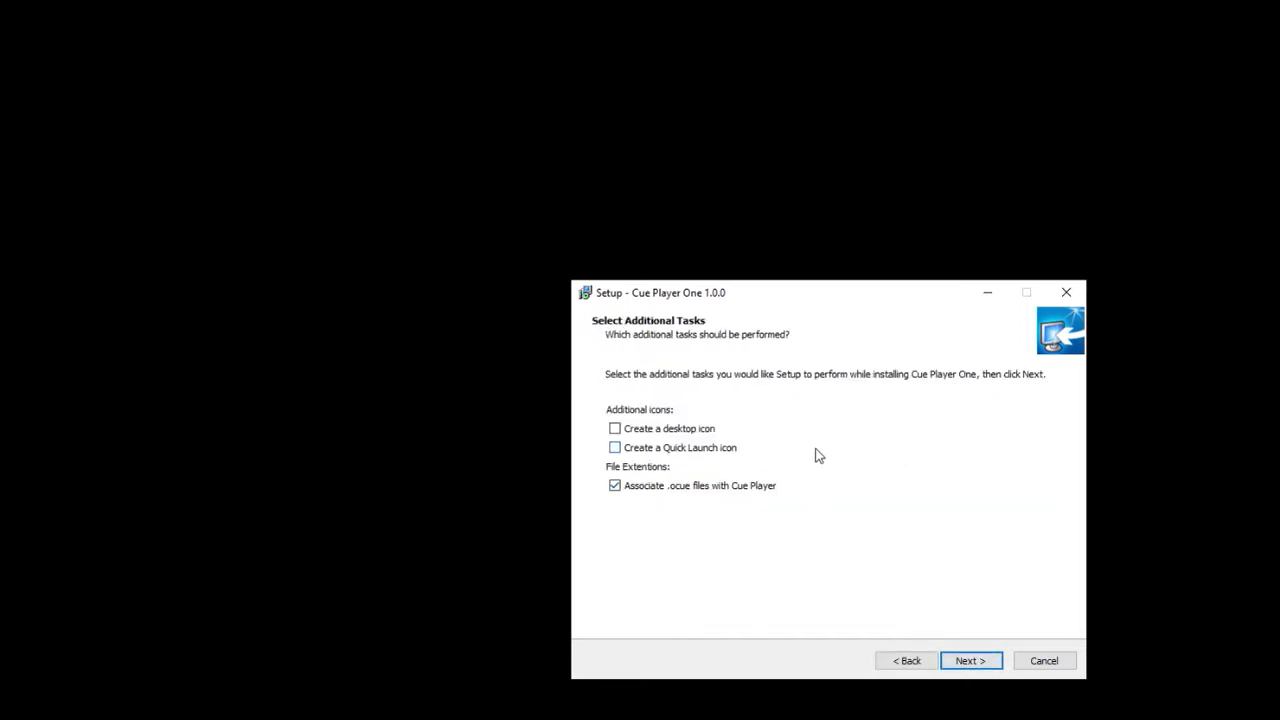
pyautogui.click(616, 430)
pyautogui.click(961, 665)
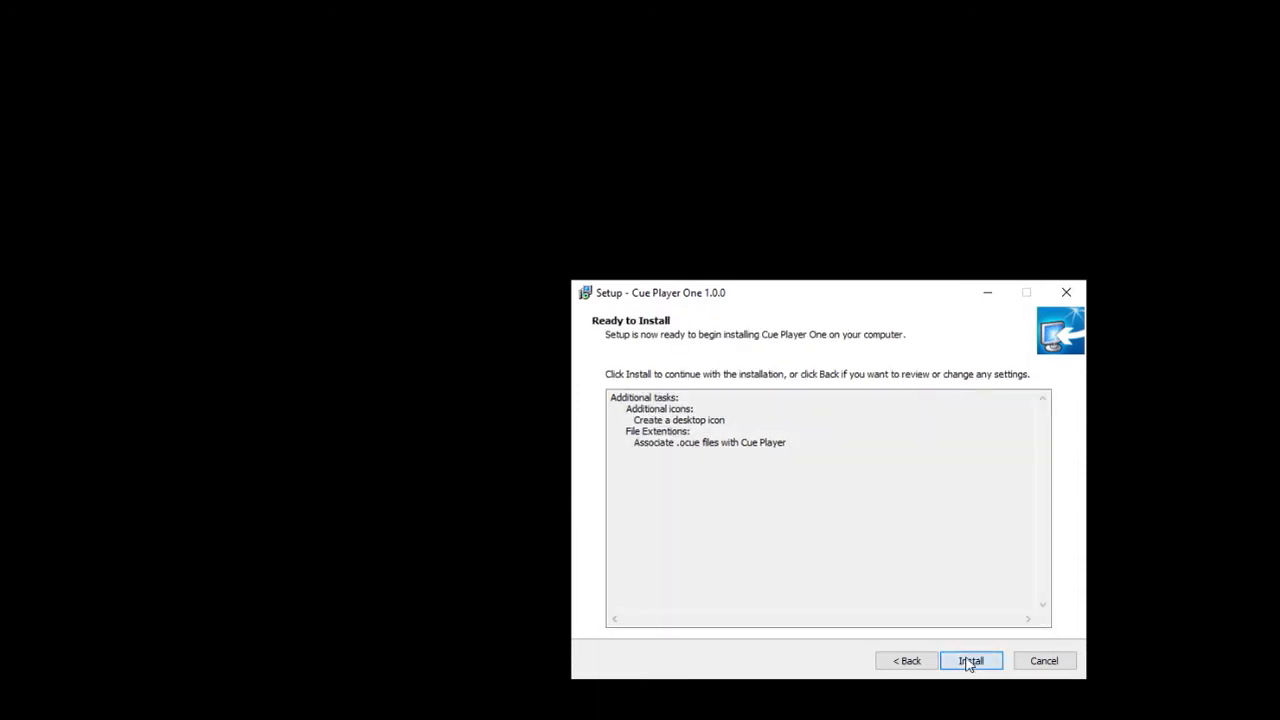
pyautogui.click(967, 662)
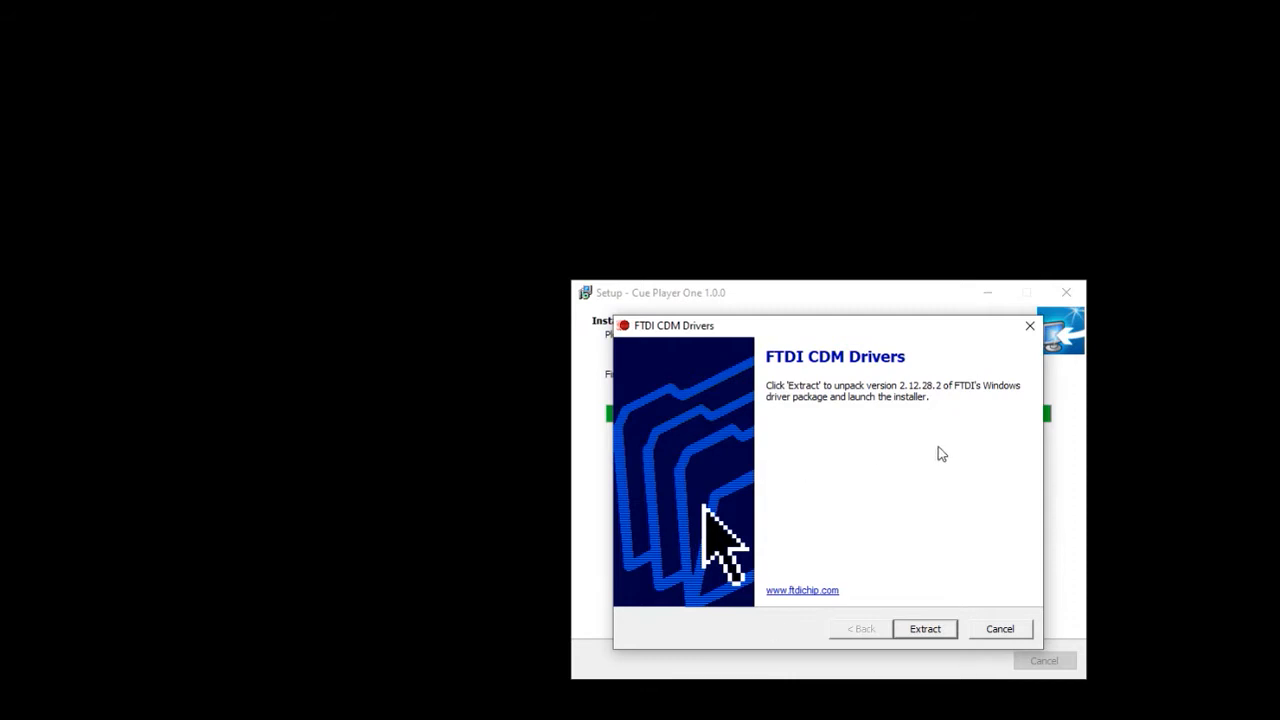
# - Close the FTDI CDM Drivers installer and finish the Cue Player One setup, choosing to restart the computer later
pyautogui.click(933, 638)
pyautogui.click(1010, 632)
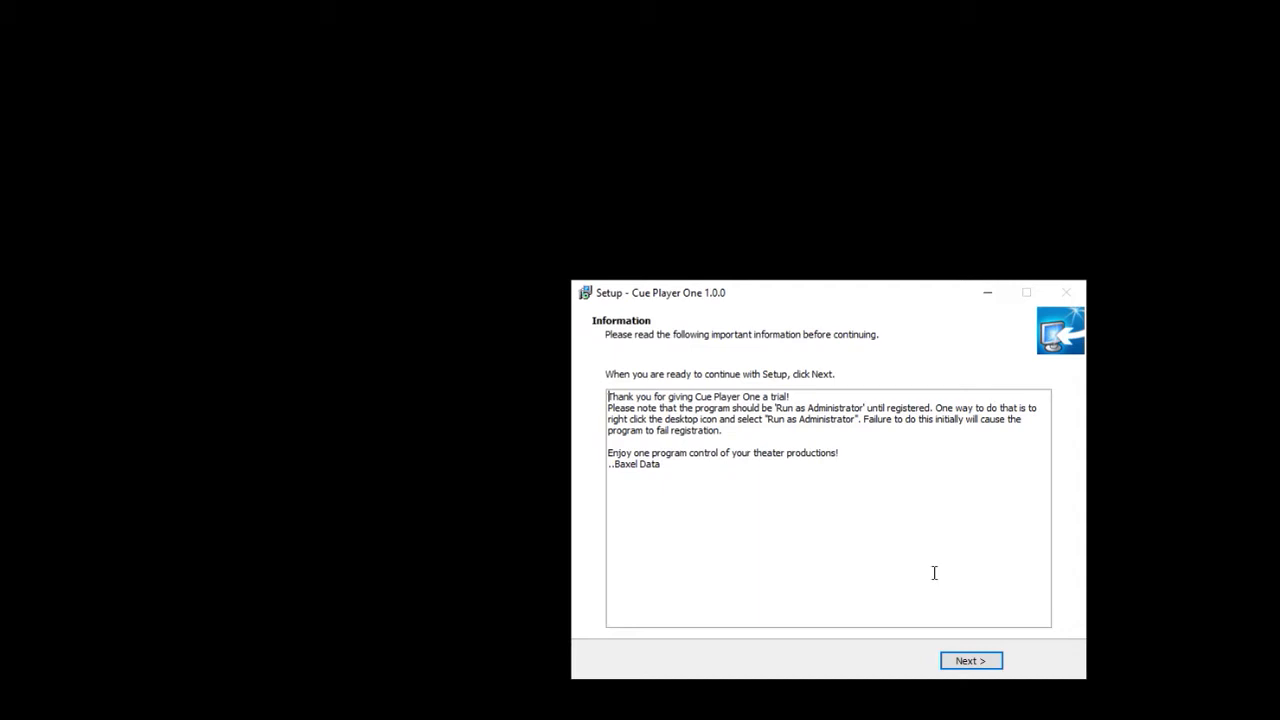
pyautogui.click(966, 667)
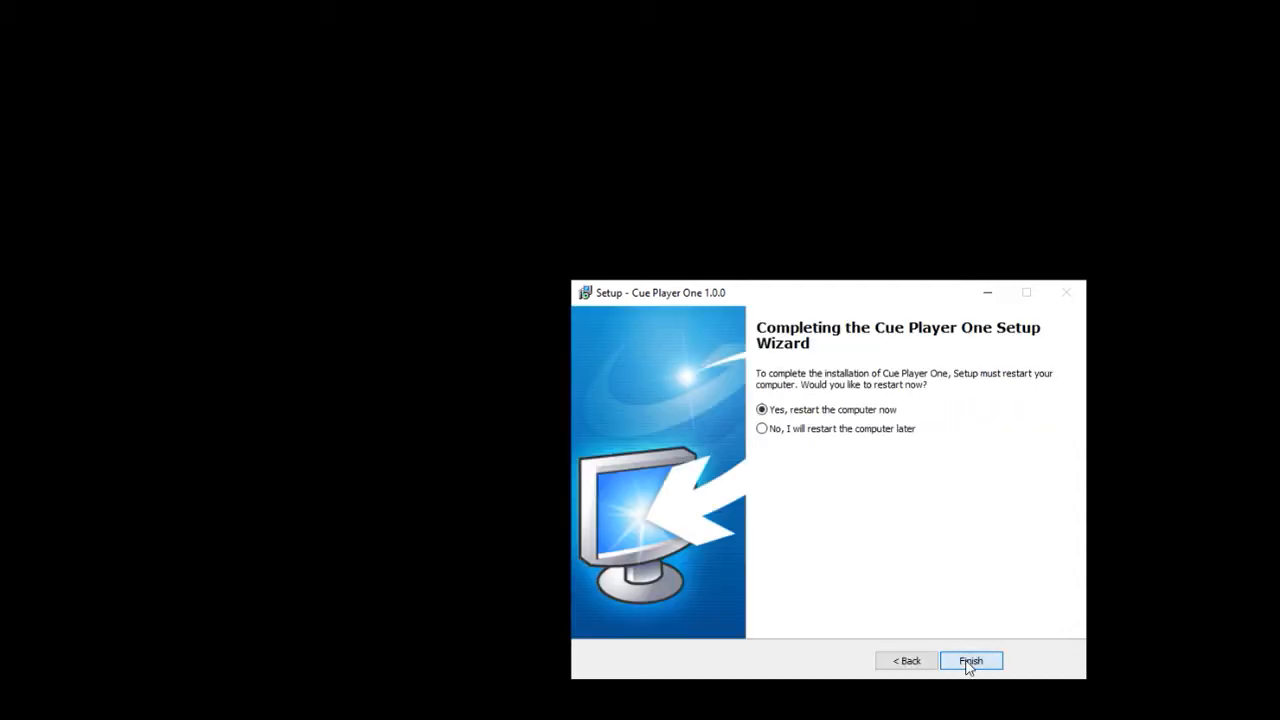
pyautogui.click(887, 438)
pyautogui.click(971, 662)
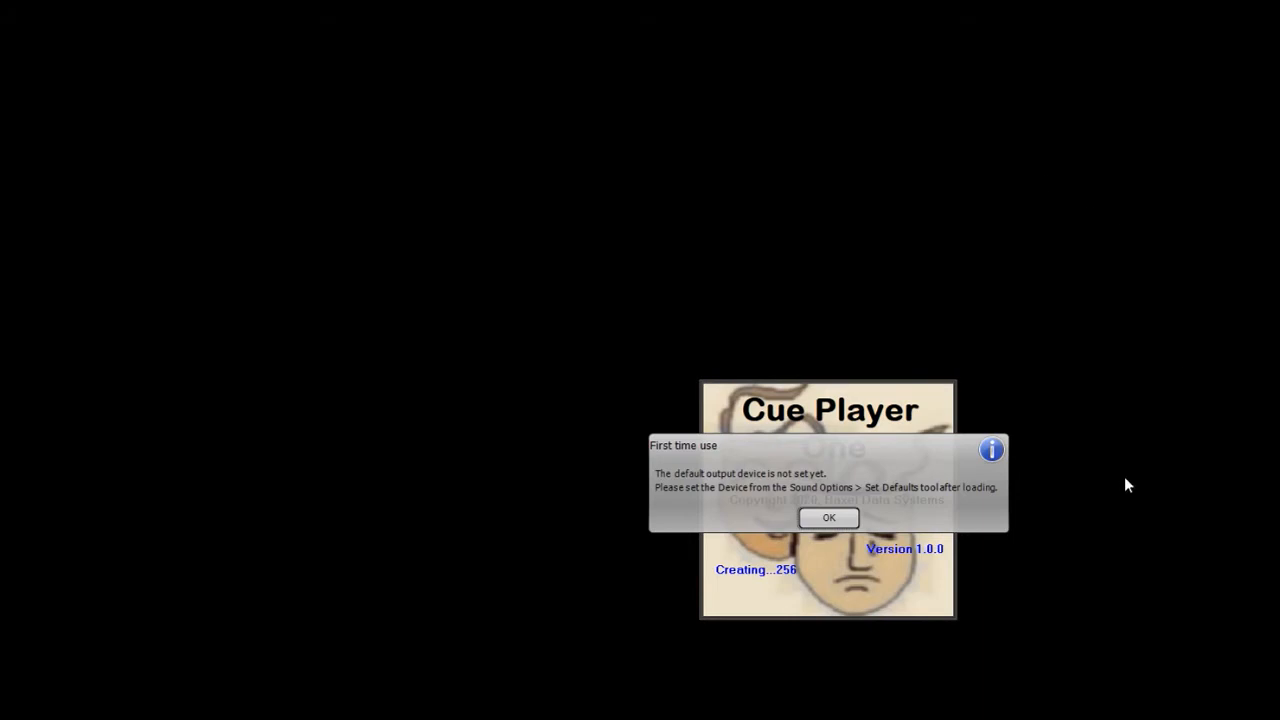
# - Dismiss the startup notices in Cue Player One and identify the video window as screen 1
pyautogui.click(831, 518)
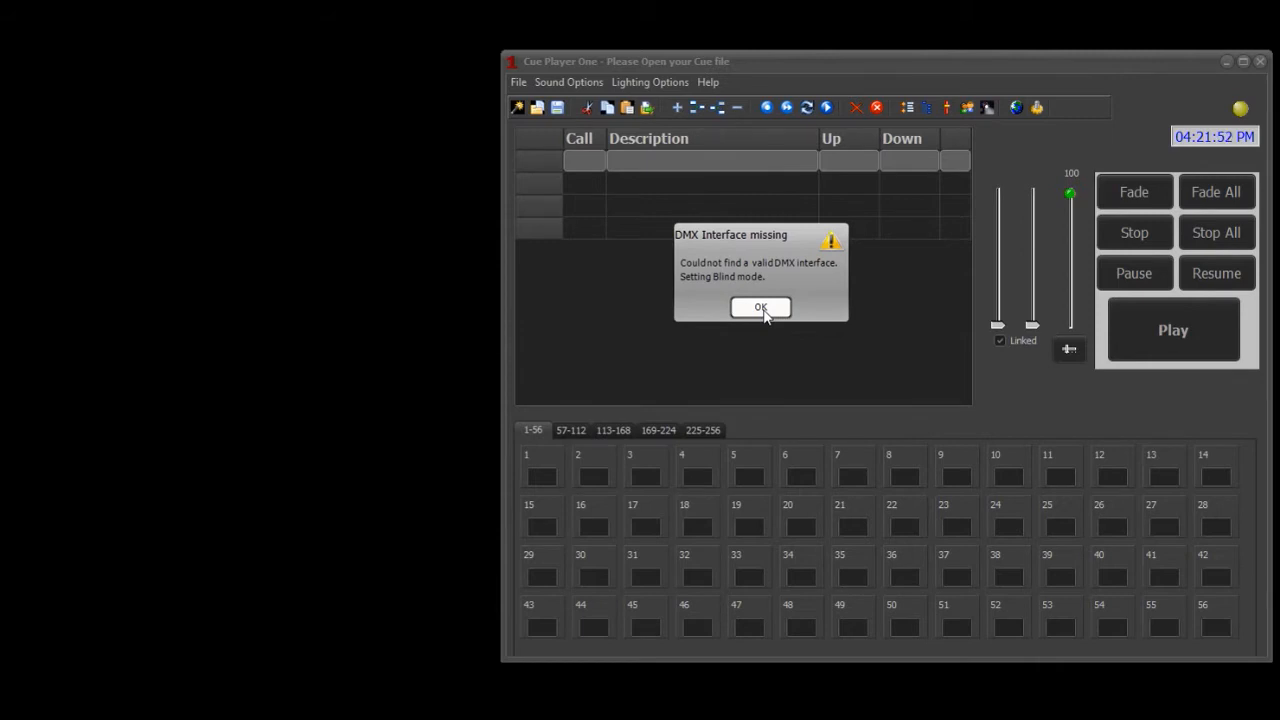
pyautogui.click(763, 310)
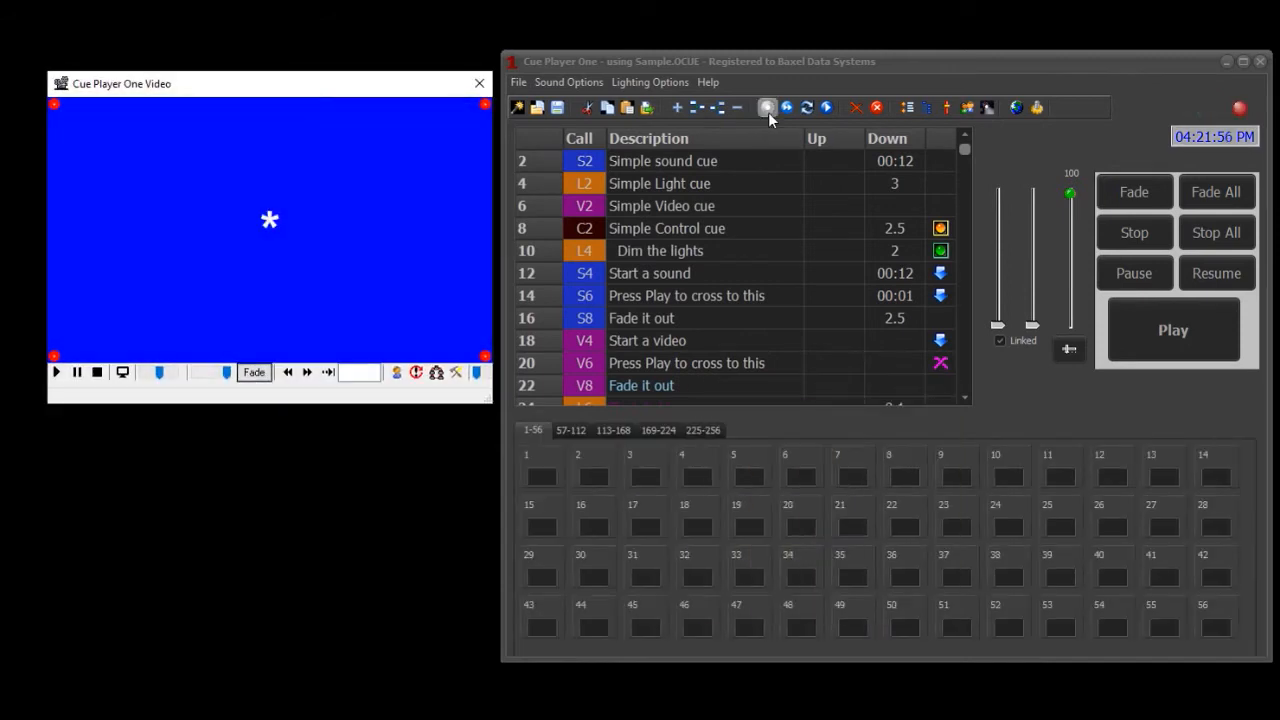
pyautogui.click(768, 110)
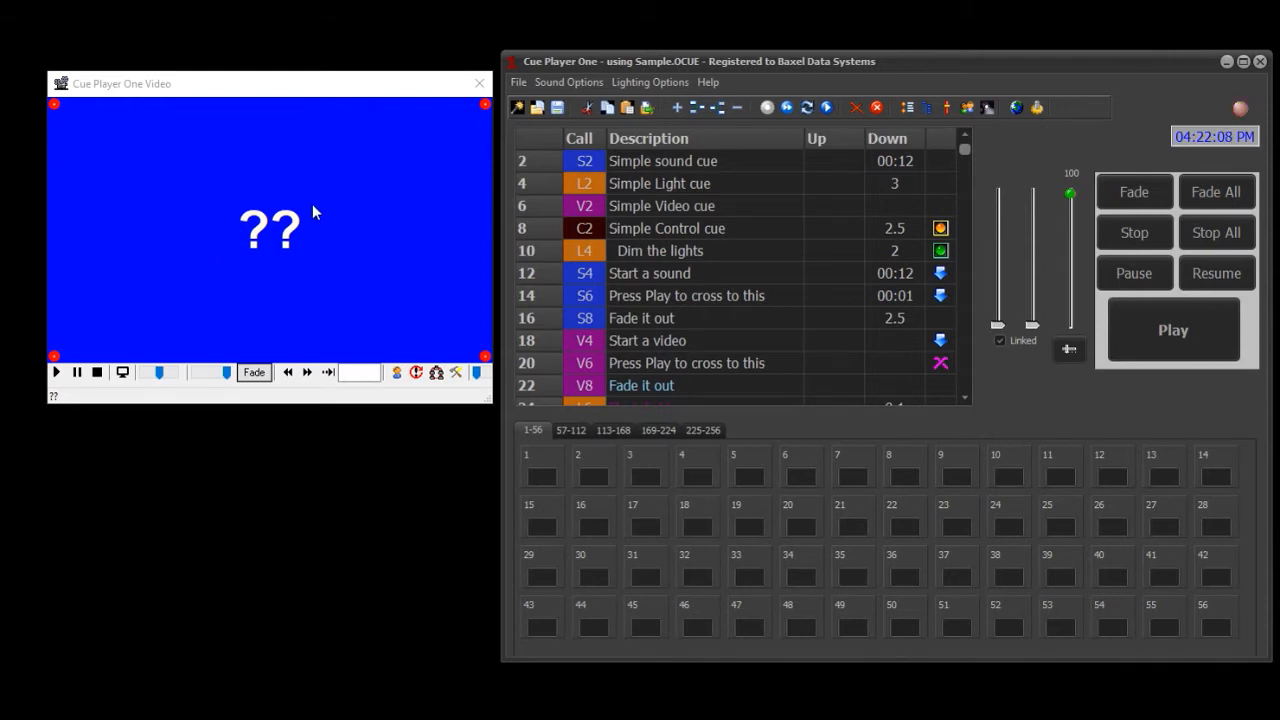
pyautogui.rightClick(258, 157)
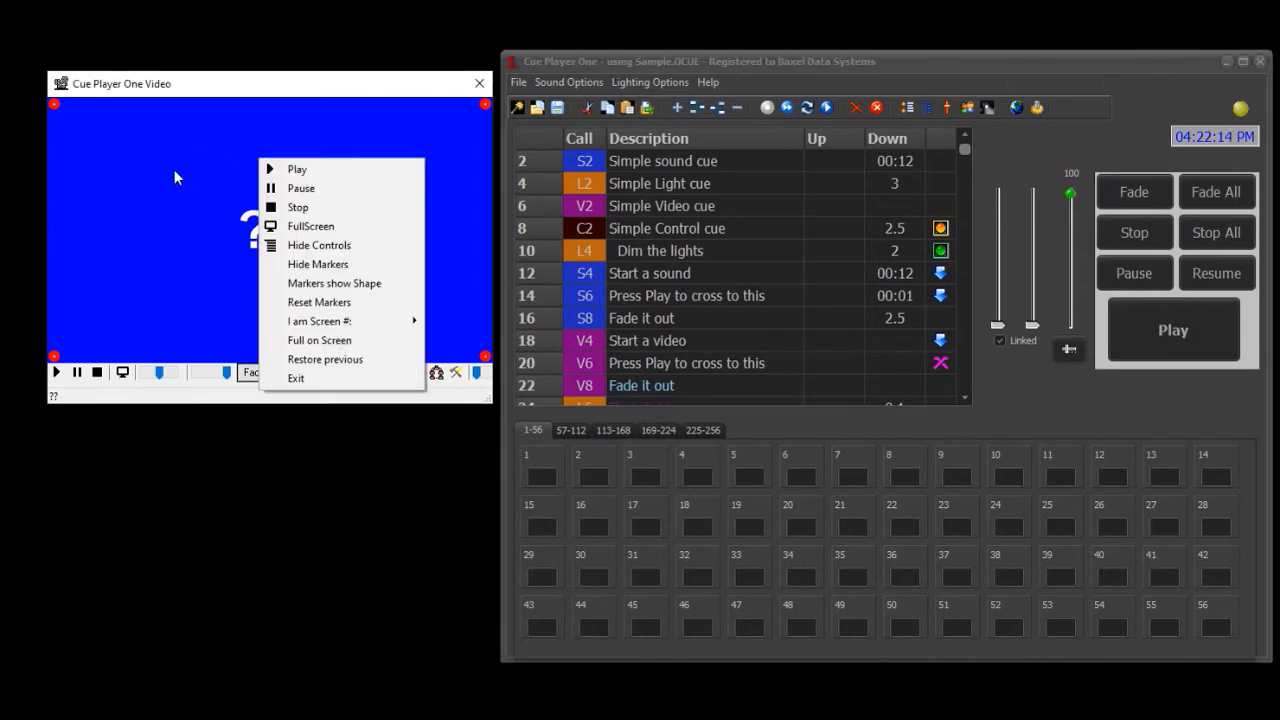
pyautogui.moveTo(395, 321)
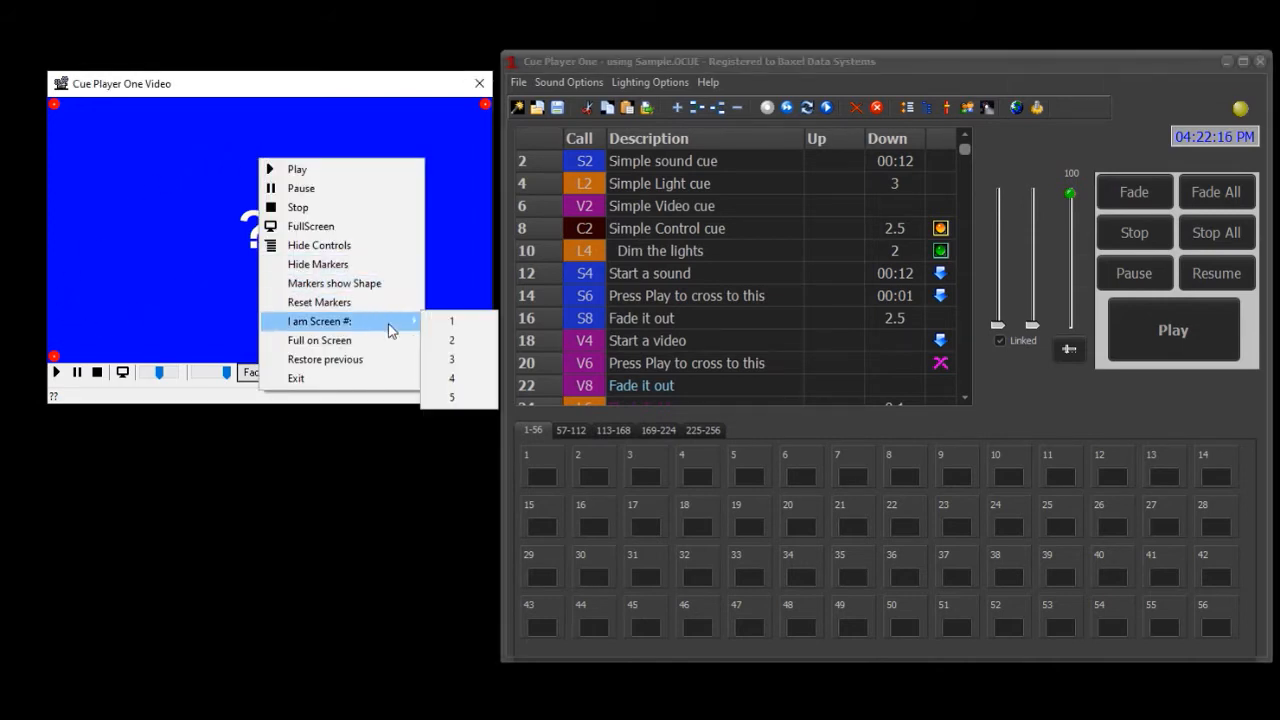
pyautogui.click(455, 322)
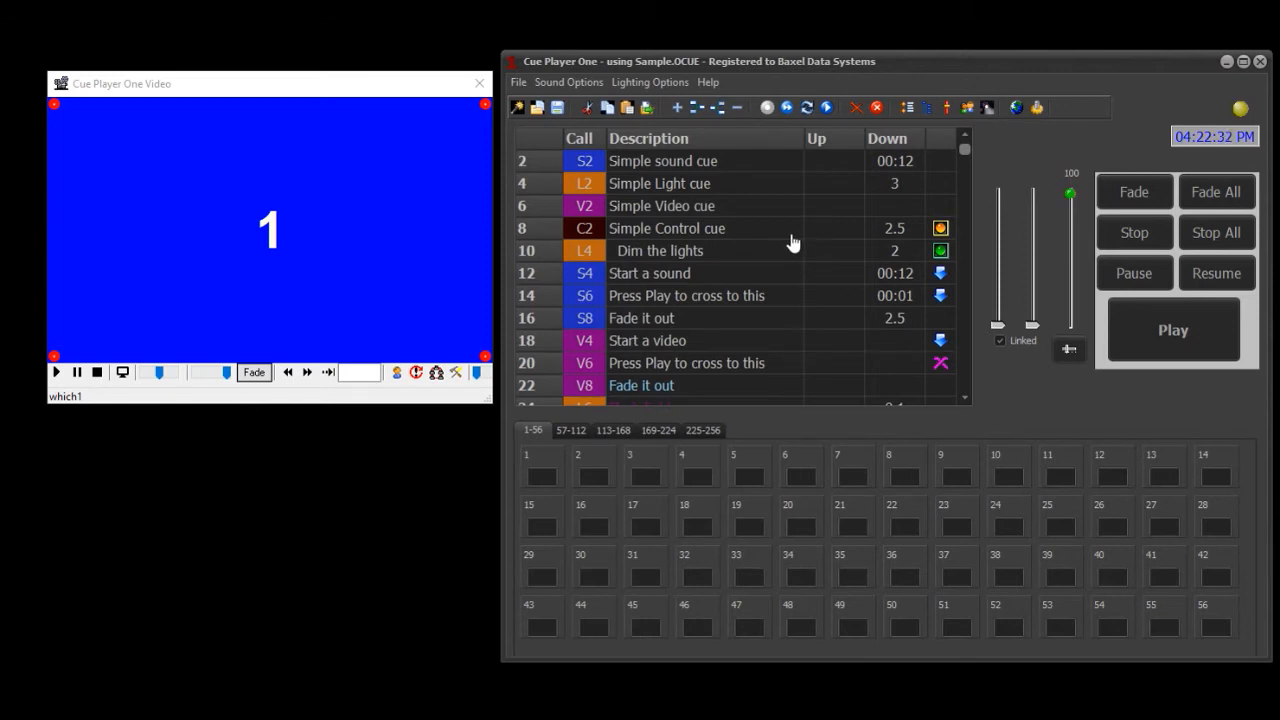
# - Play the simple sound, light, video and control cues in order, starting from cue S2
pyautogui.click(789, 172)
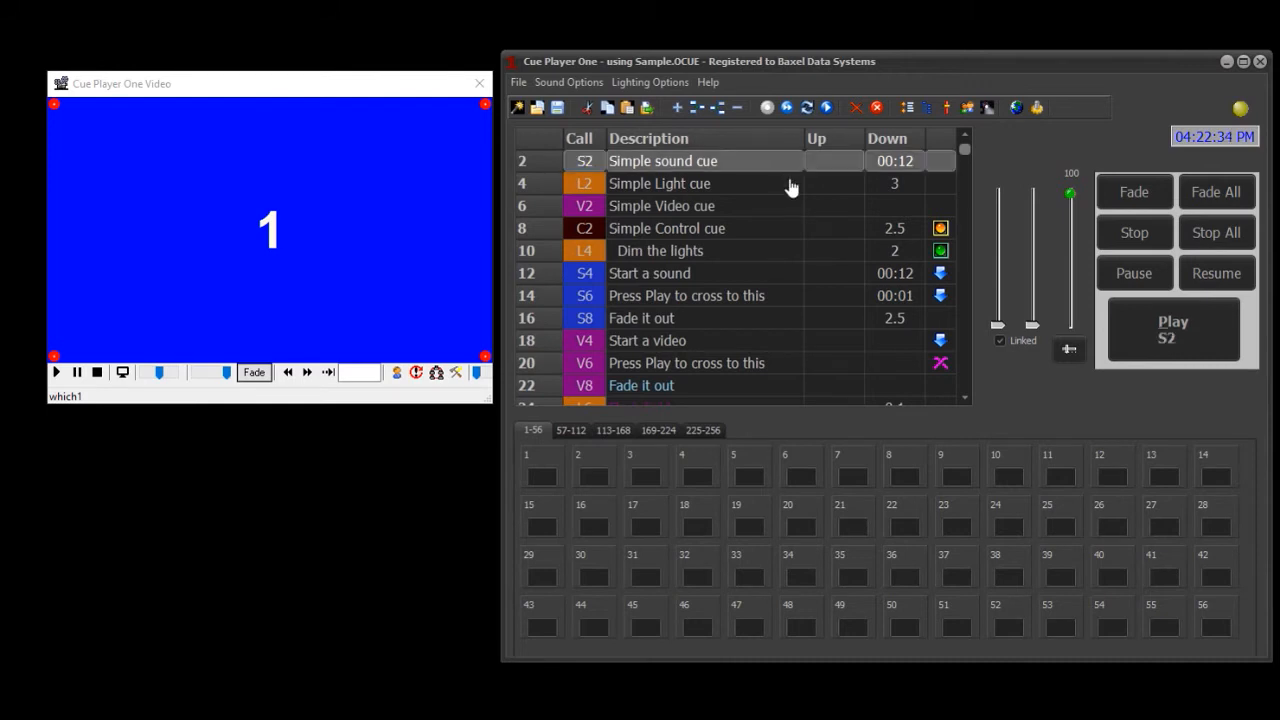
pyautogui.click(1165, 328)
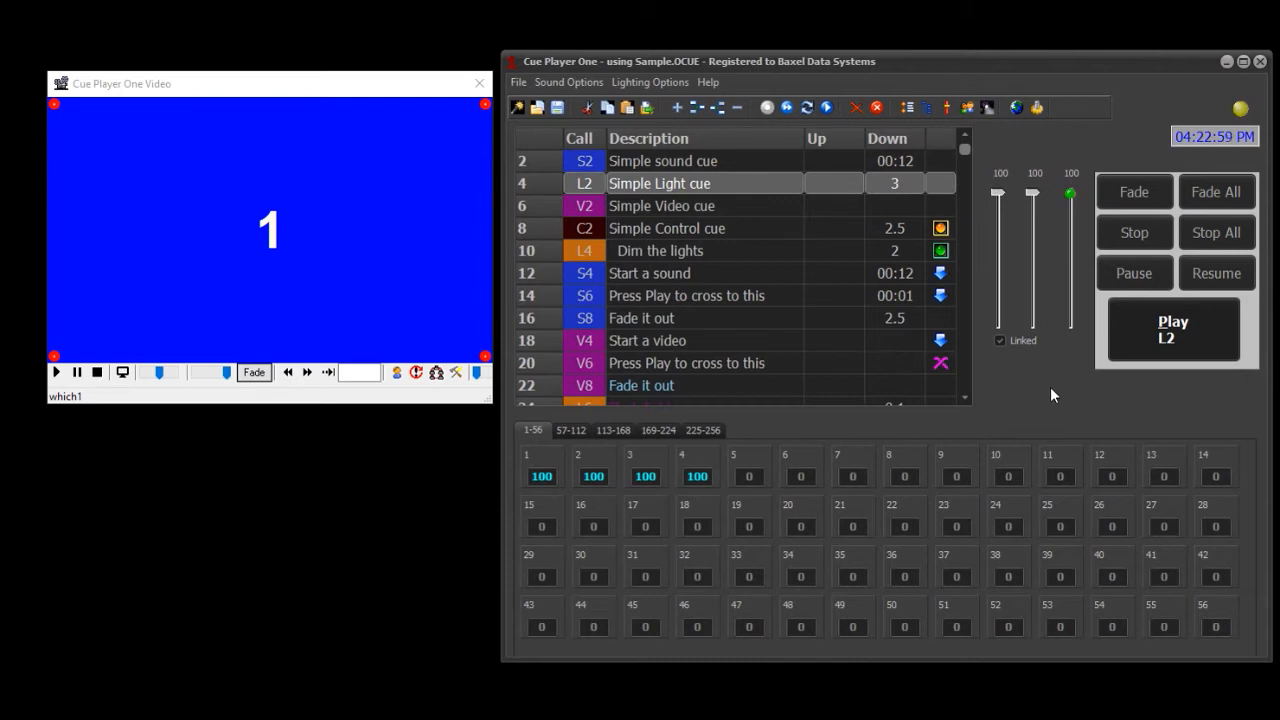
pyautogui.press('space')
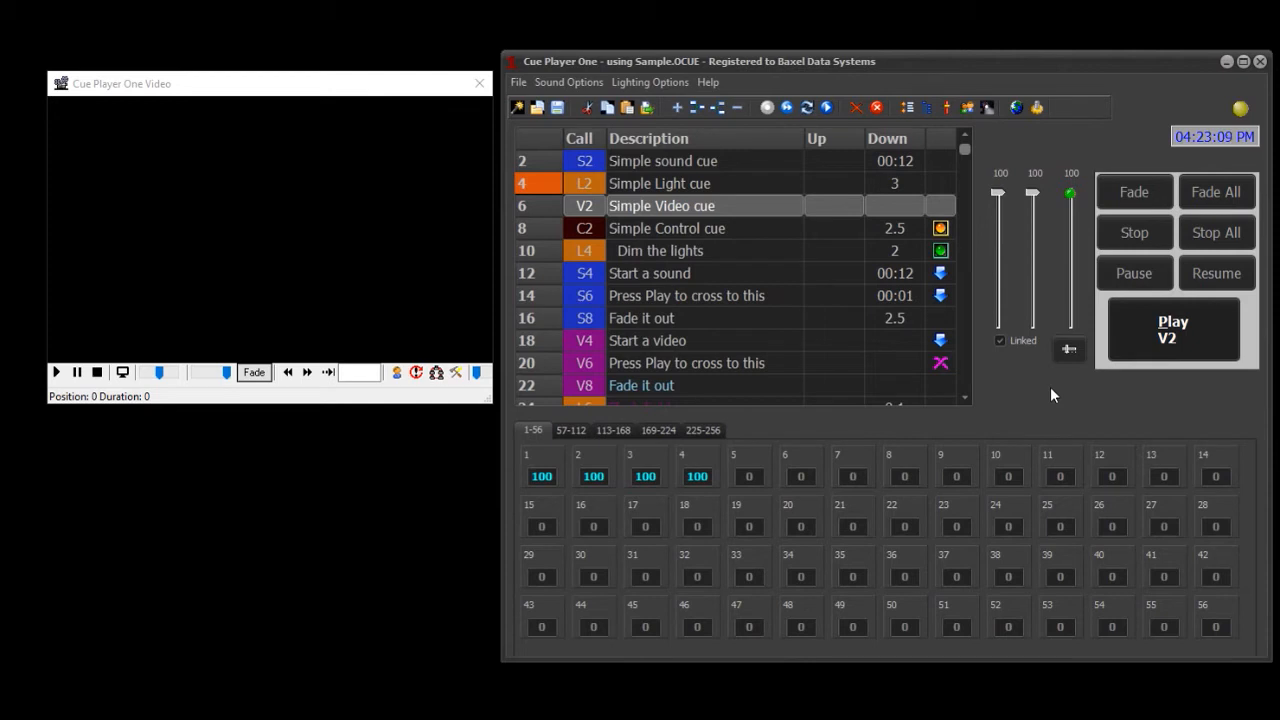
pyautogui.press('space')
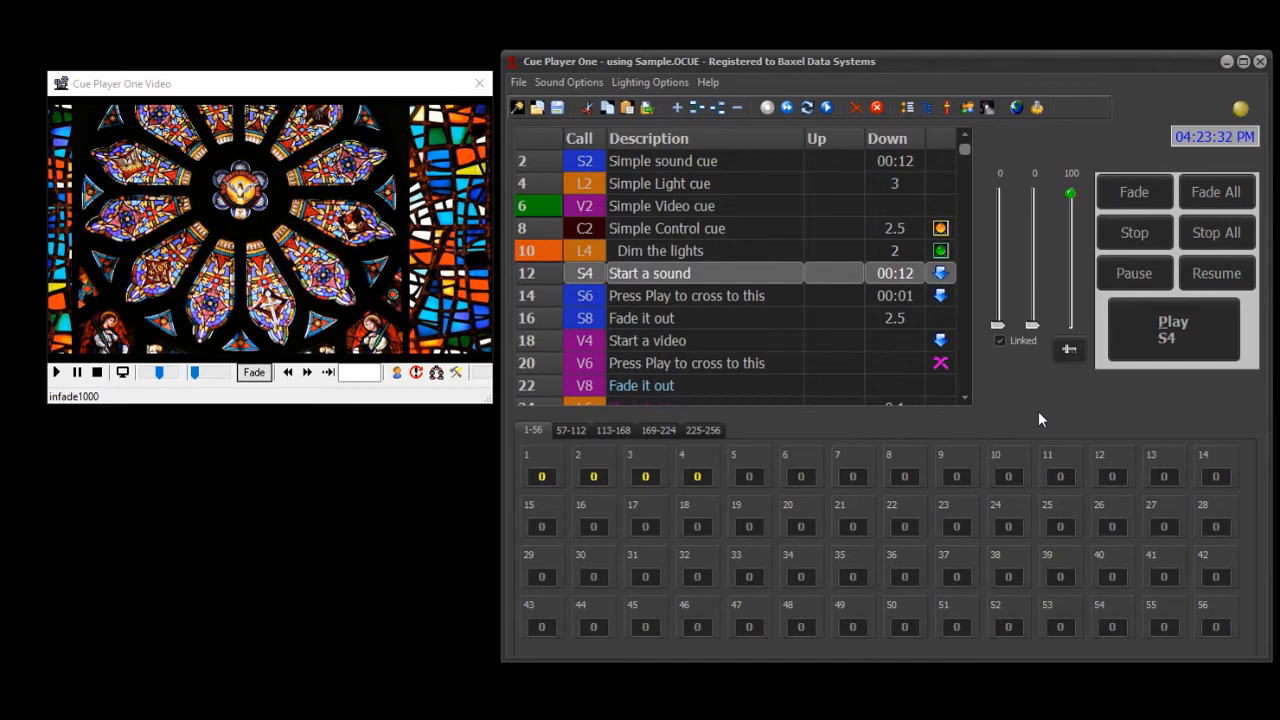
# - Play sound cue S4, cross to sound cue S6, and fade it out with cue S8
pyautogui.press('space')
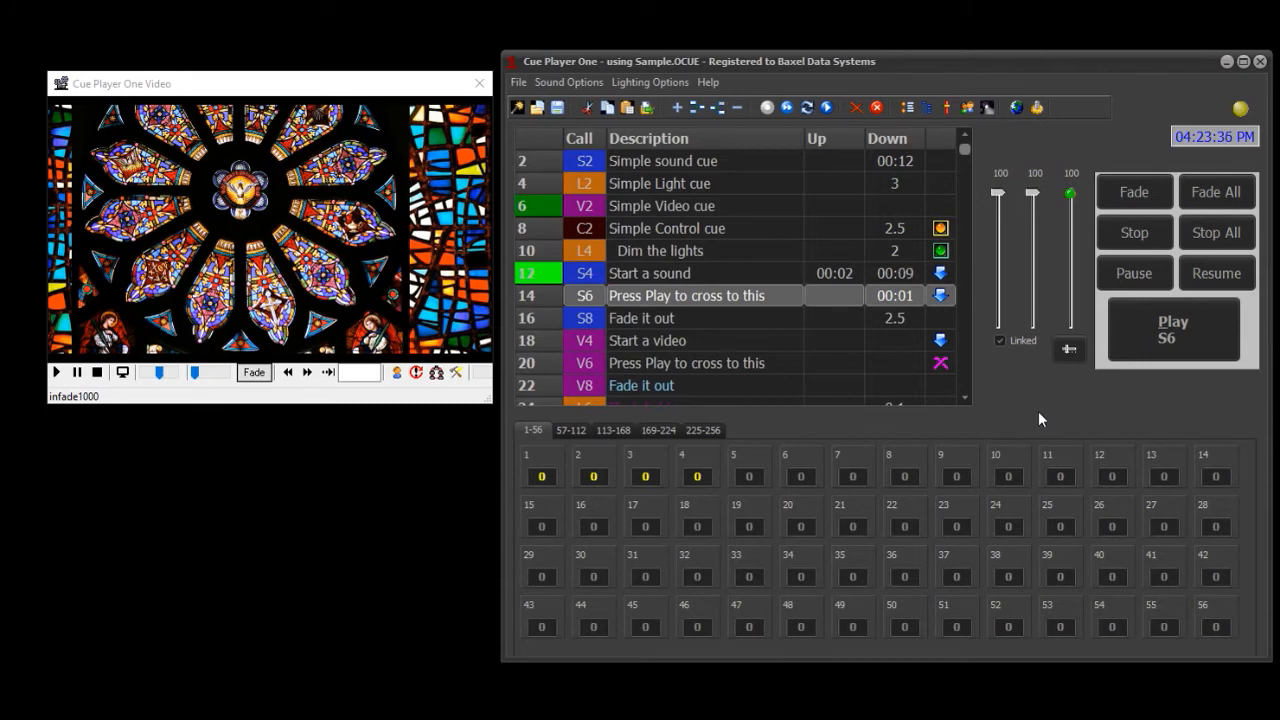
pyautogui.press('space')
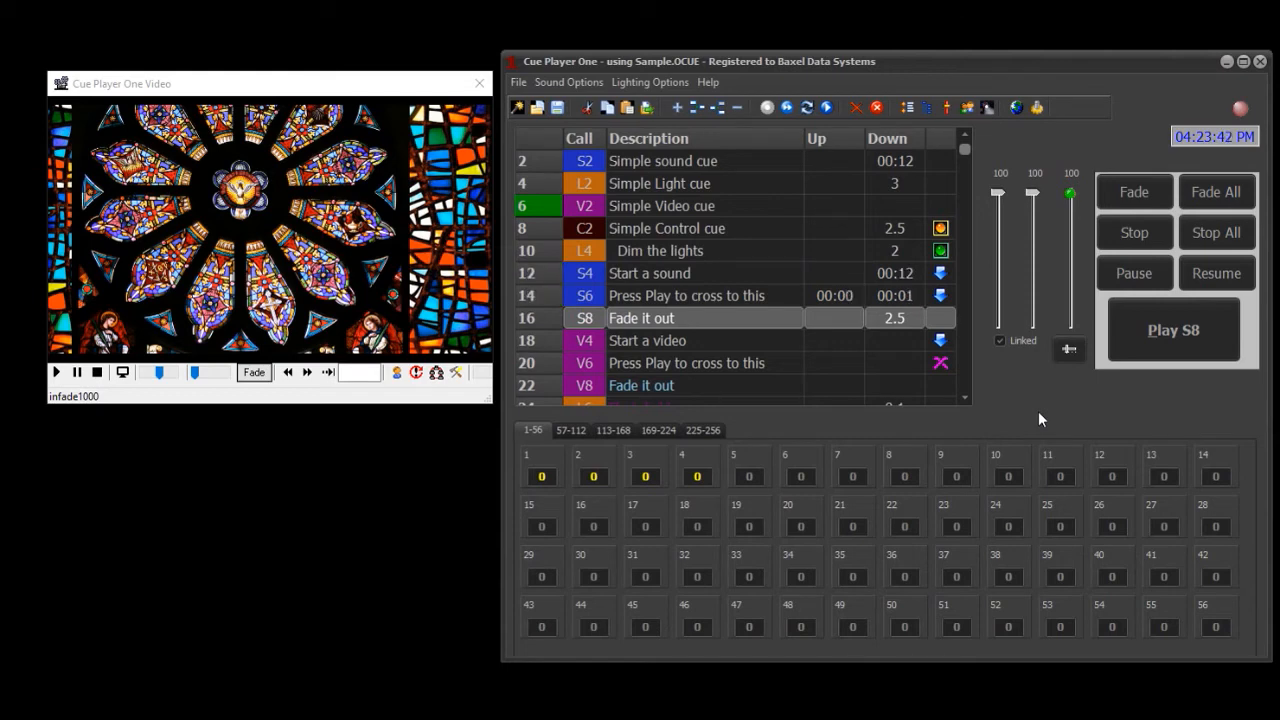
pyautogui.click(1134, 352)
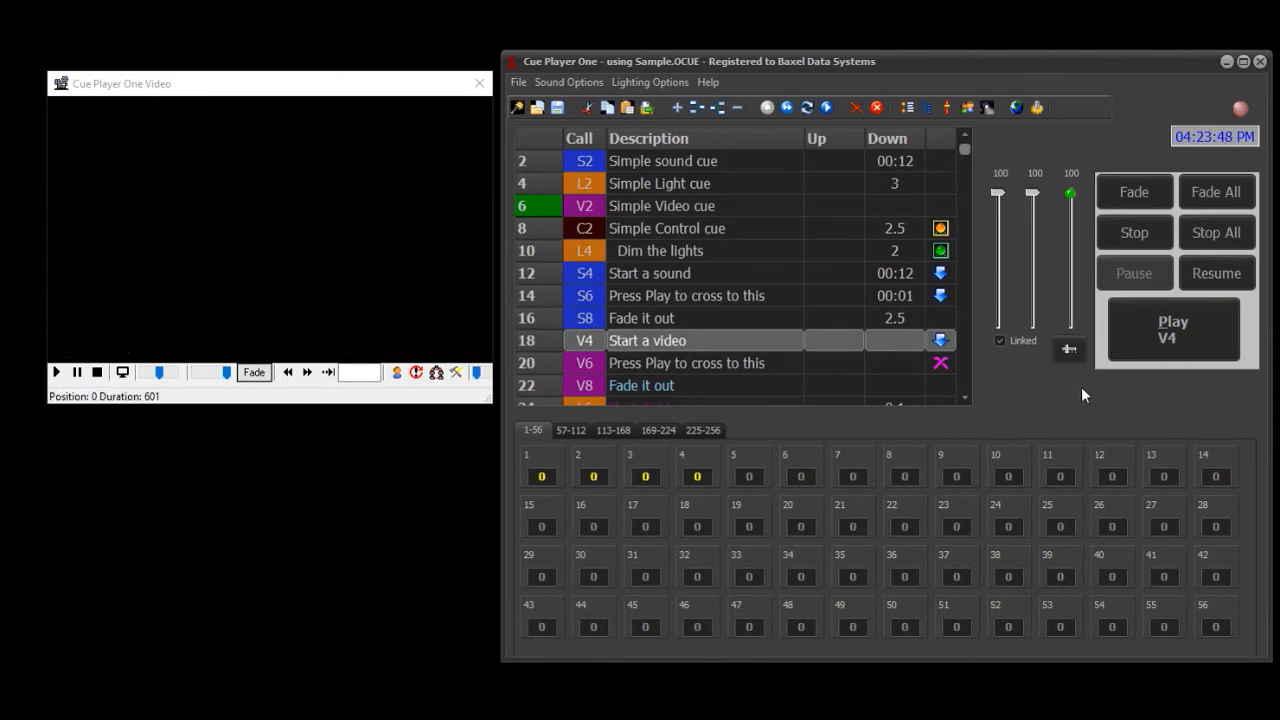
# - Play video cues V4, V6 and V8, followed by the "Flash lights" cue L6
pyautogui.scroll(-1, 846, 189)
pyautogui.scroll(-1, 850, 189)
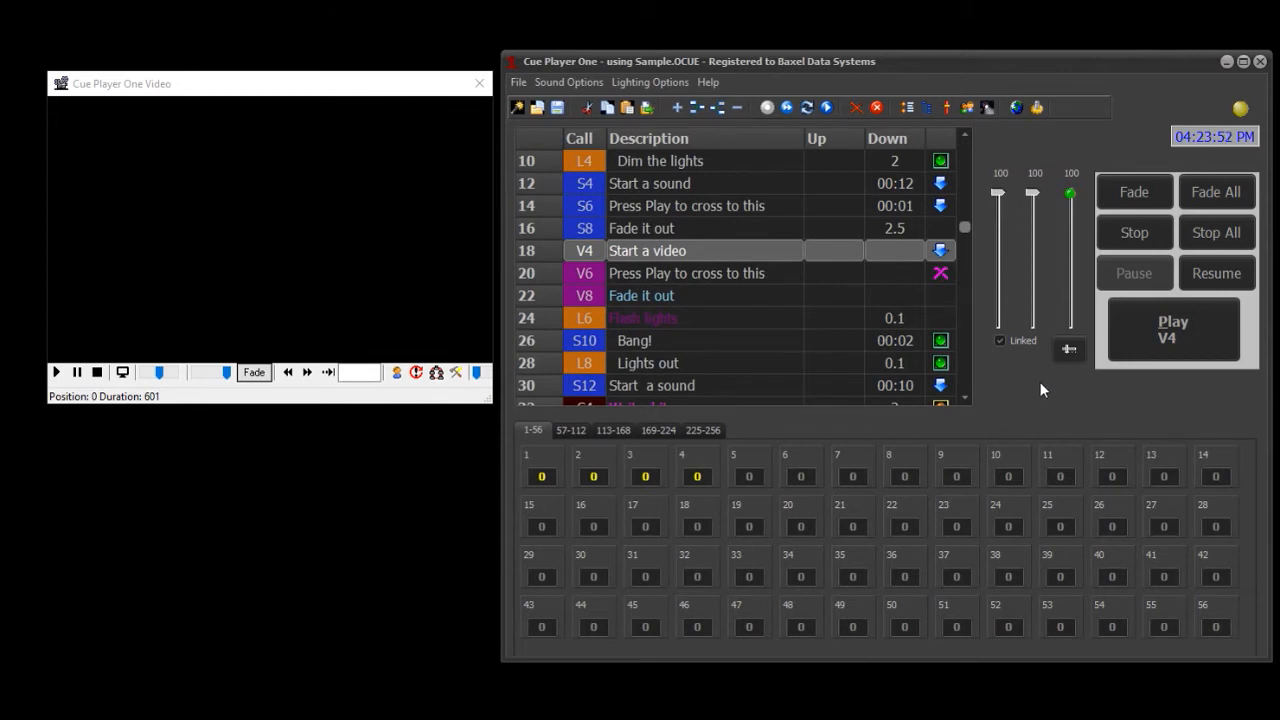
pyautogui.press('space')
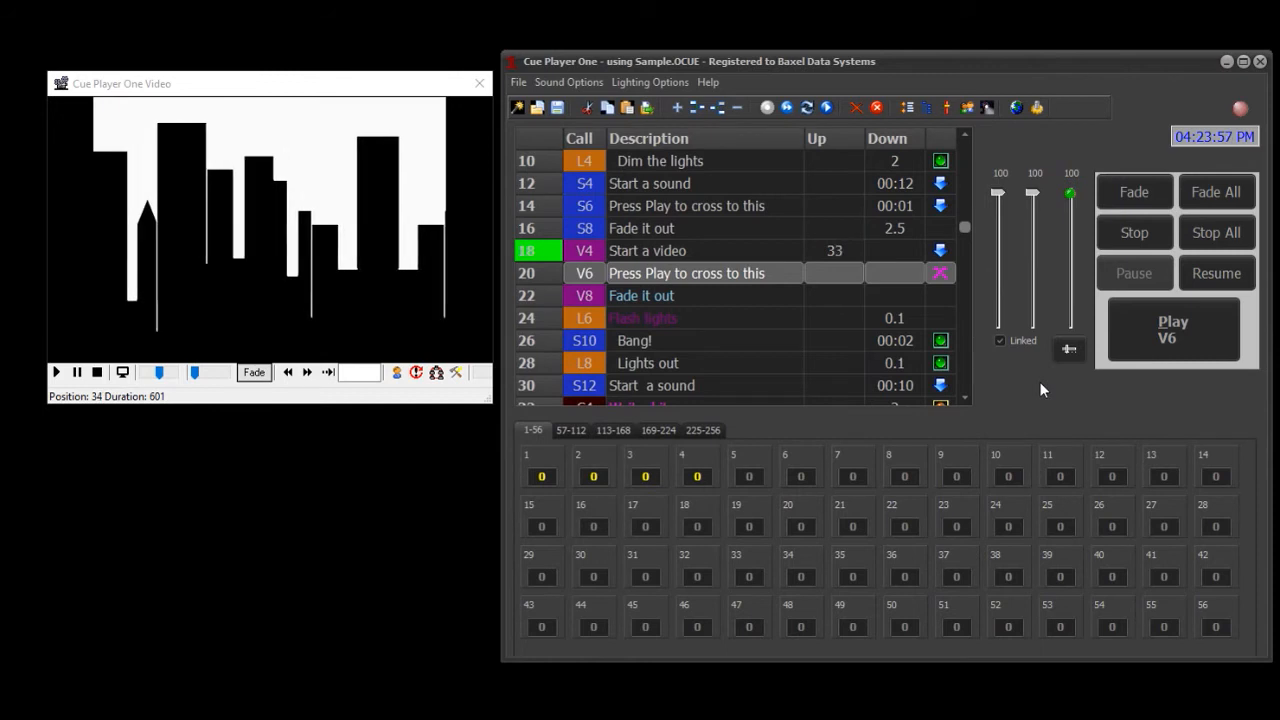
pyautogui.press('space')
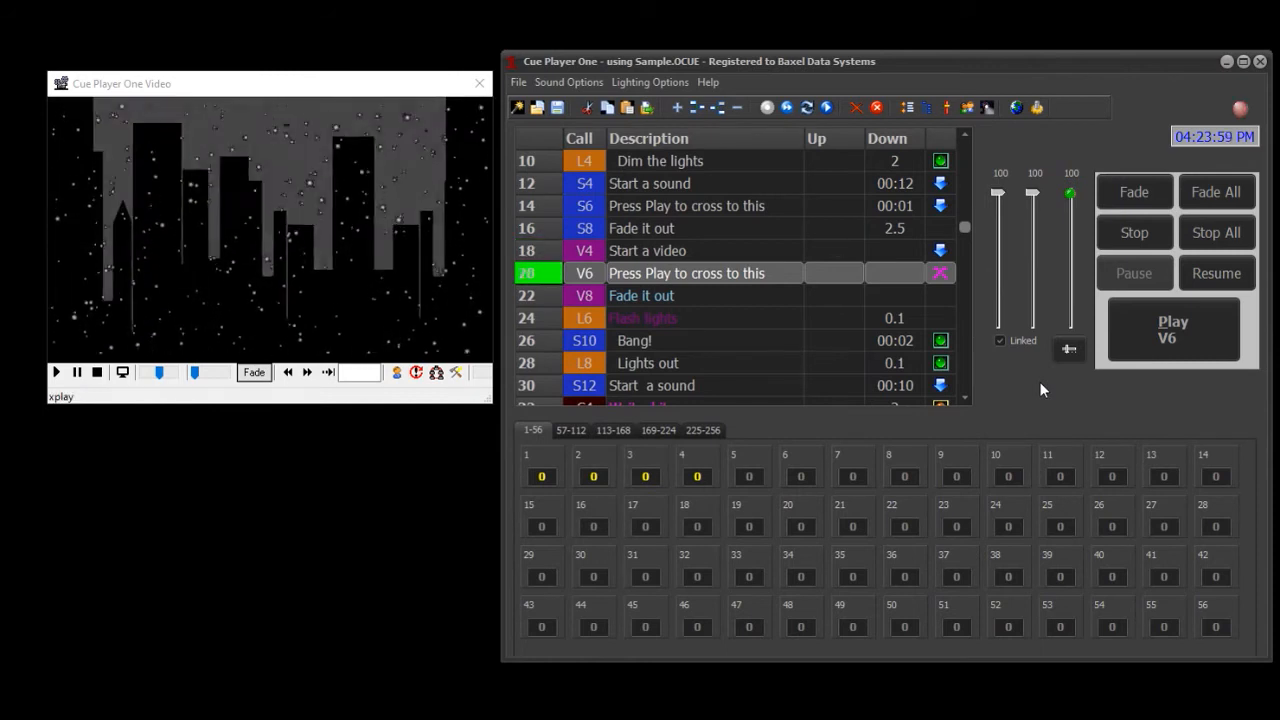
pyautogui.press('space')
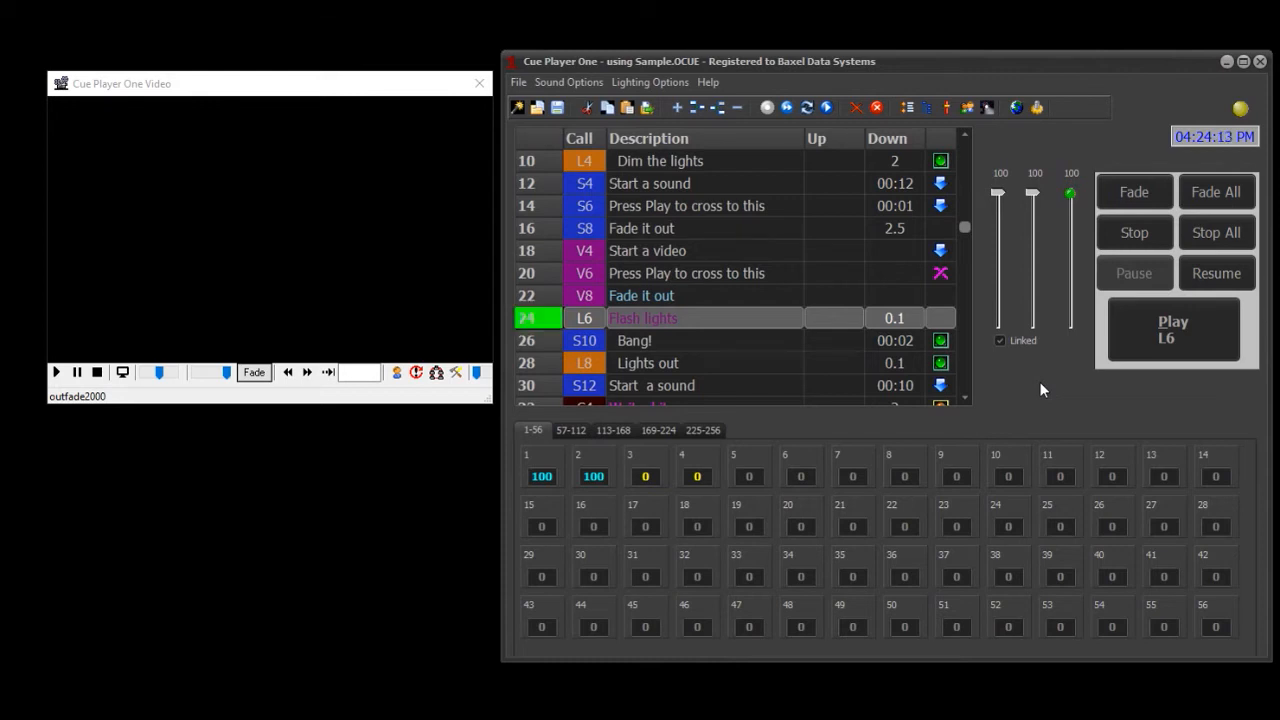
pyautogui.press('space')
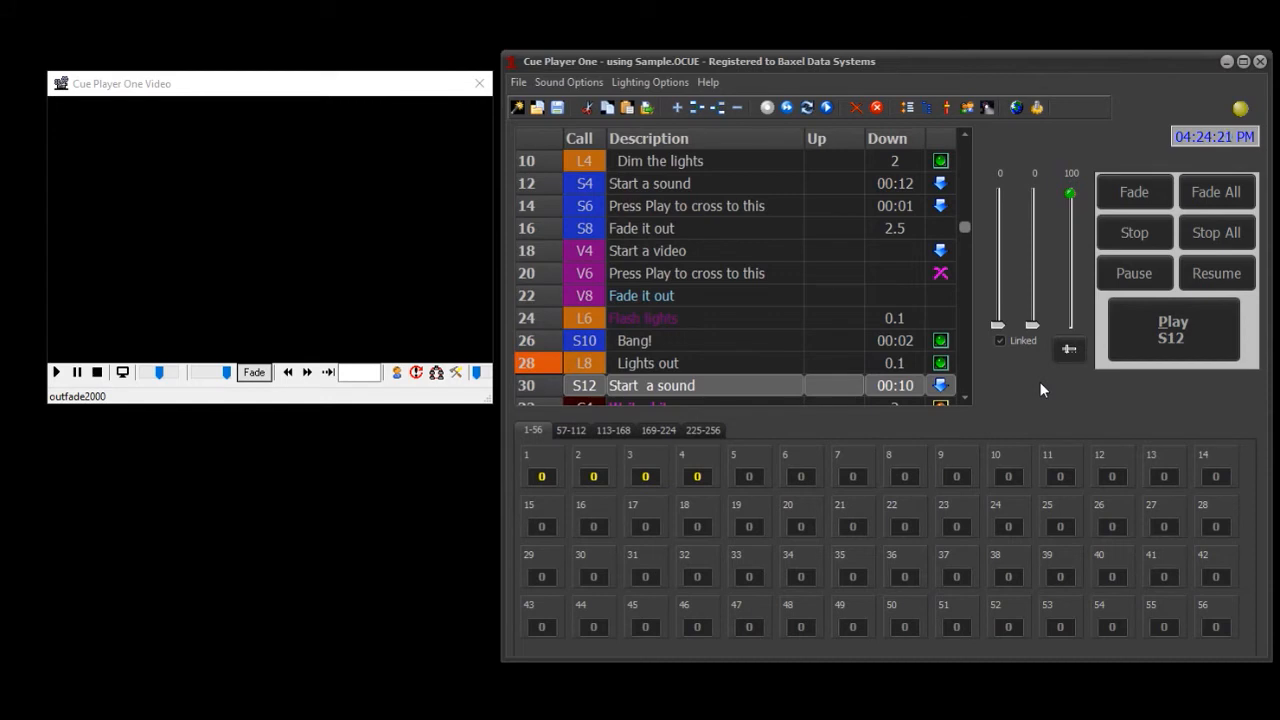
# - Play the sound sequence from cue S12 through the gunshot cue S18
pyautogui.scroll(-2, 991, 362)
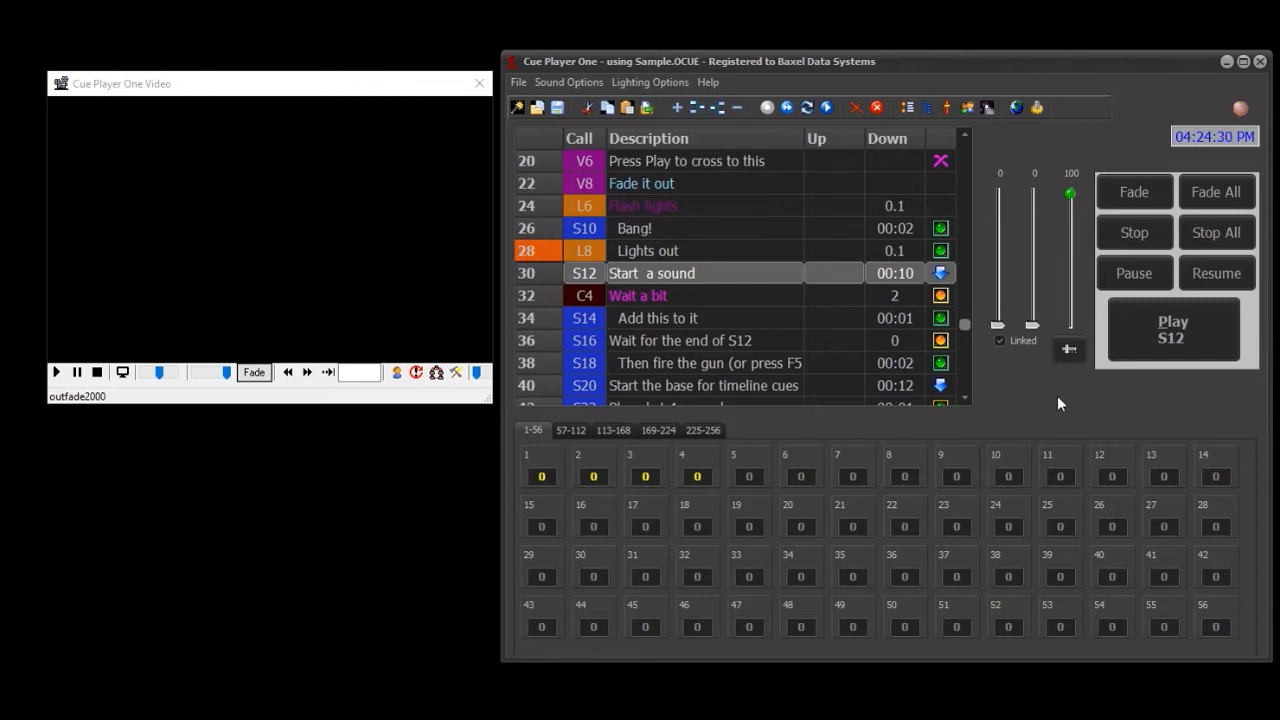
pyautogui.click(1164, 345)
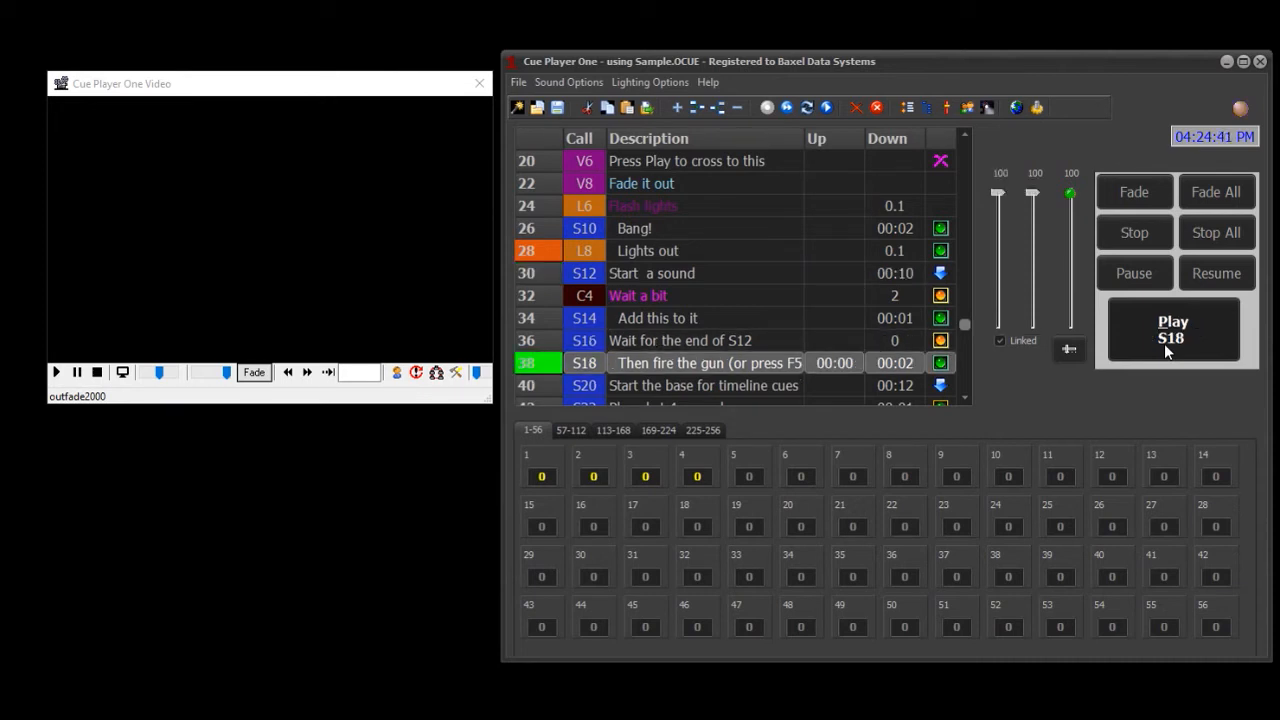
pyautogui.click(1164, 343)
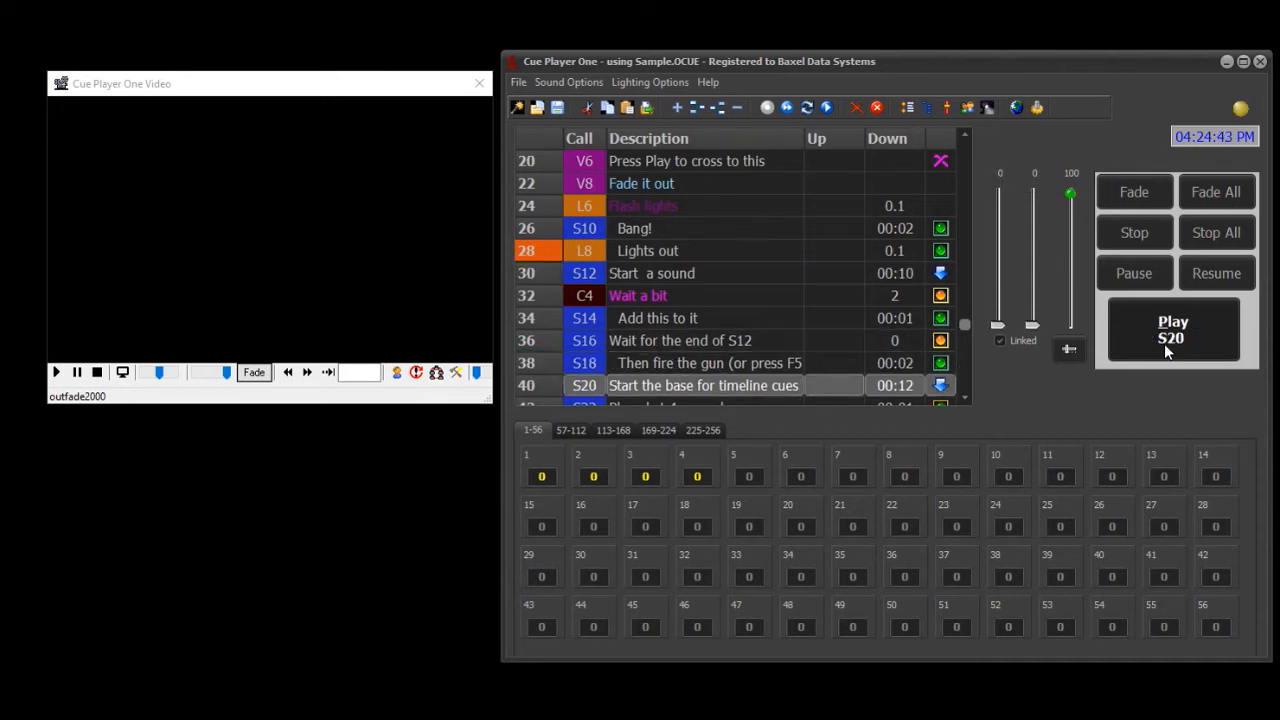
# - Play cue S20, "Start the base for timeline cues", to run its timeline cues
pyautogui.scroll(-2, 836, 333)
pyautogui.scroll(-1, 836, 331)
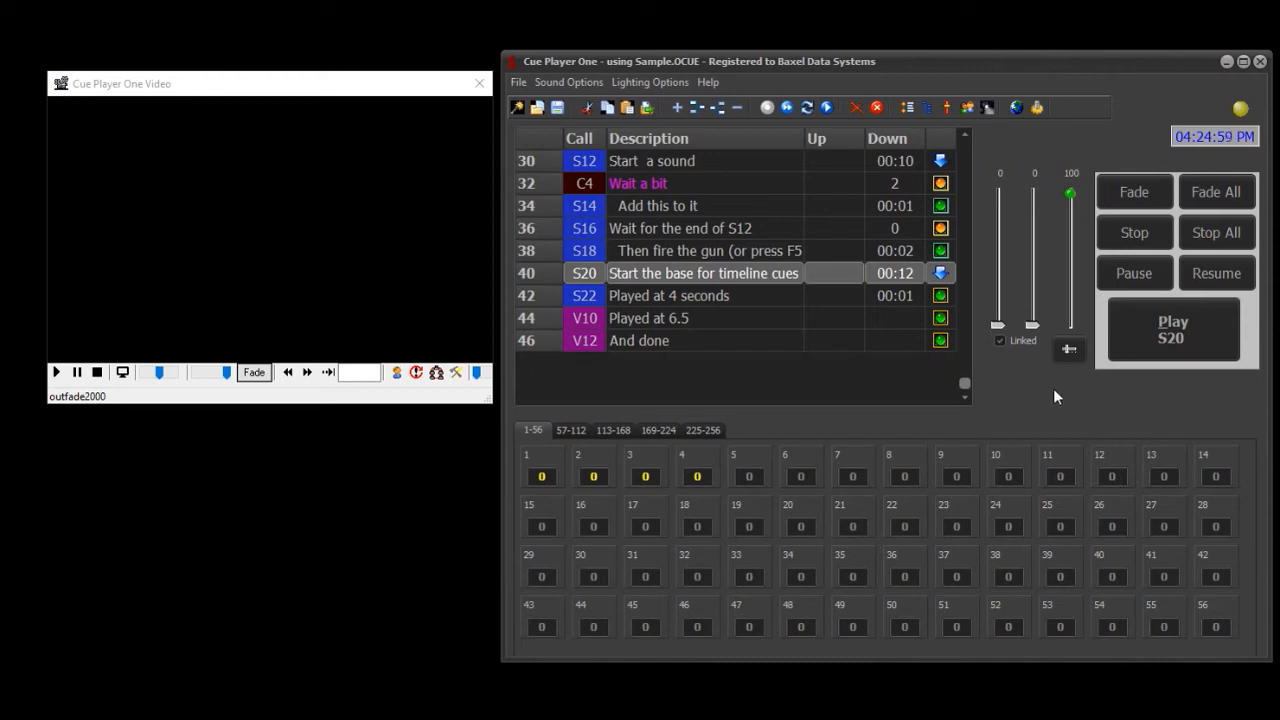
pyautogui.click(1135, 338)
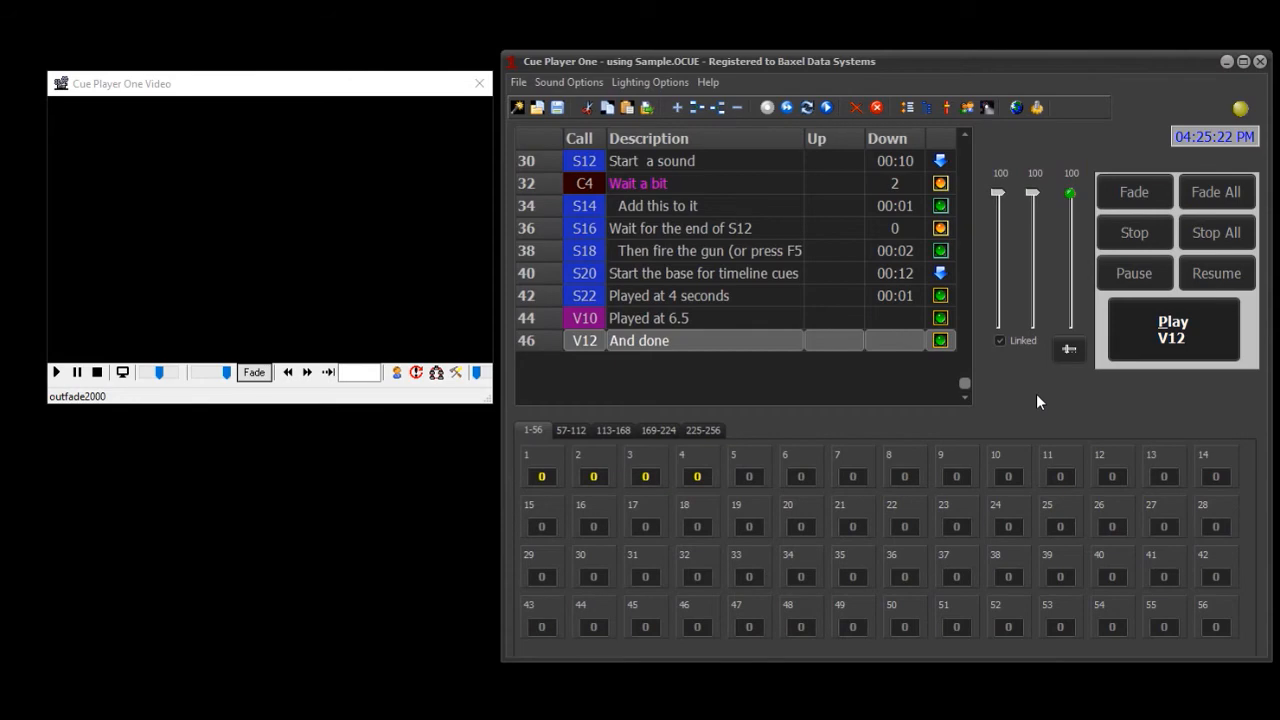
# - Open the new cue form, review the Sound, Light, Video and Control cue settings, and exit without saving
pyautogui.click(677, 107)
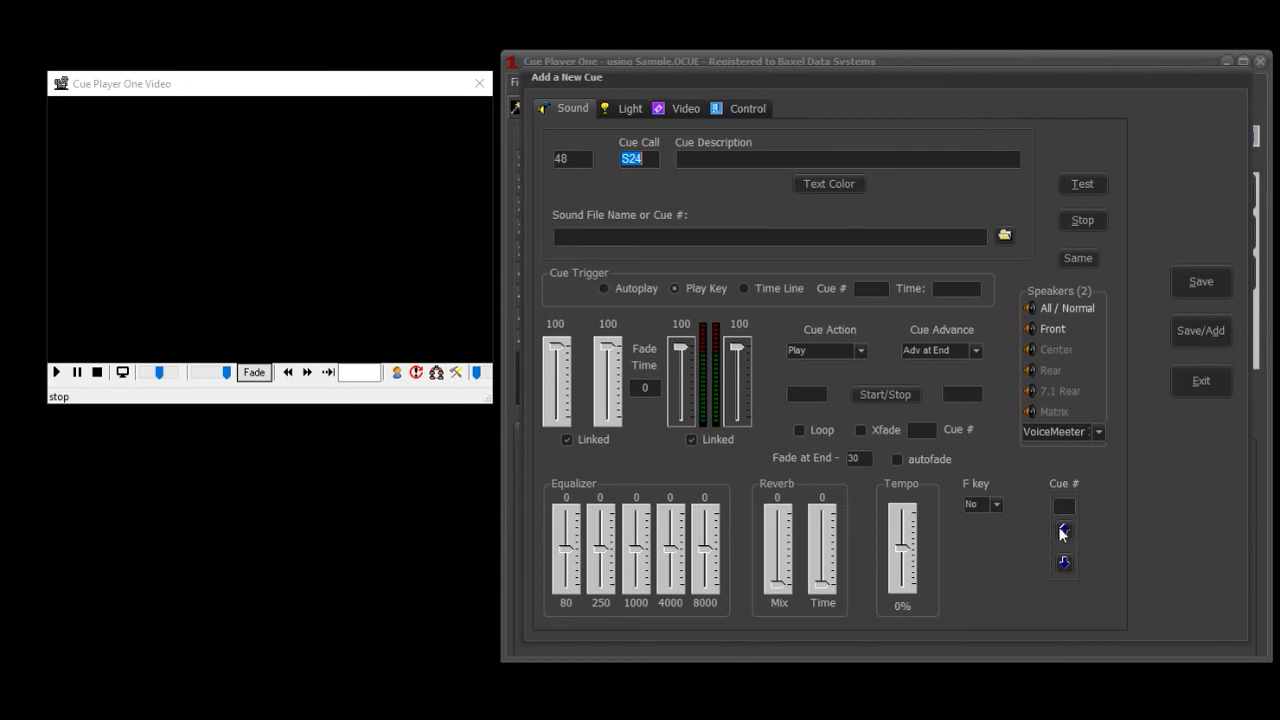
pyautogui.click(635, 110)
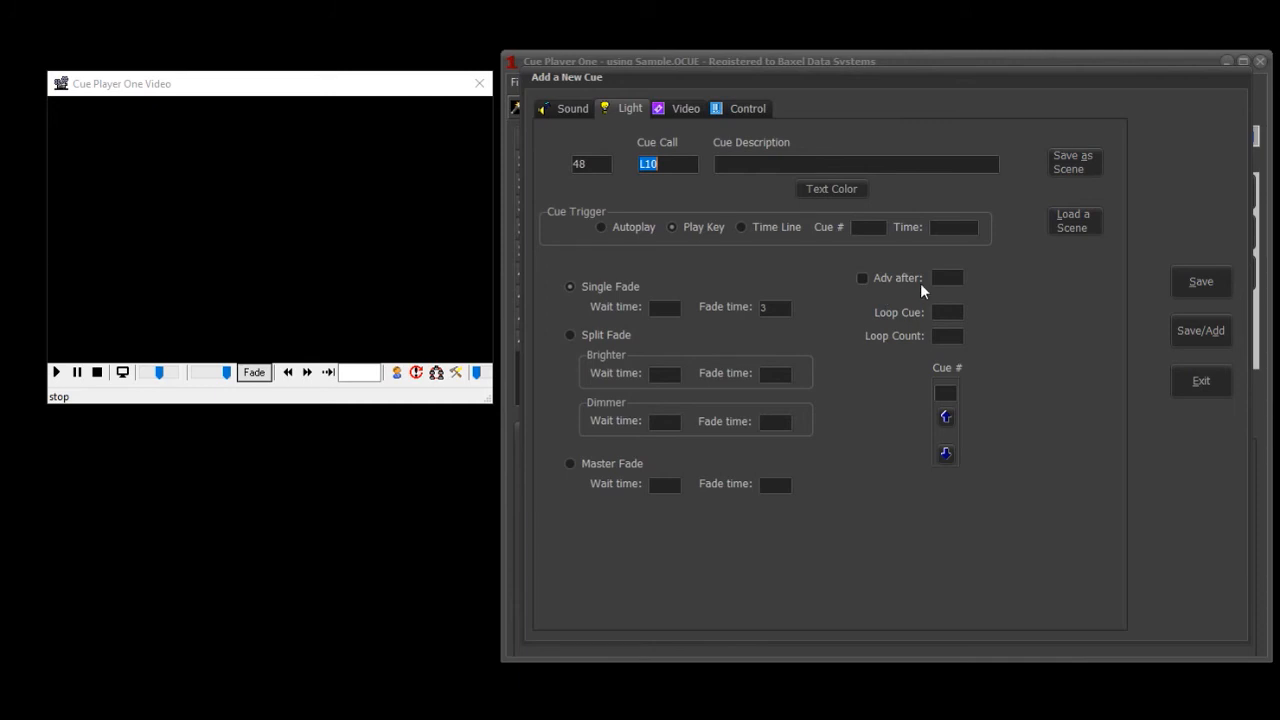
pyautogui.click(695, 110)
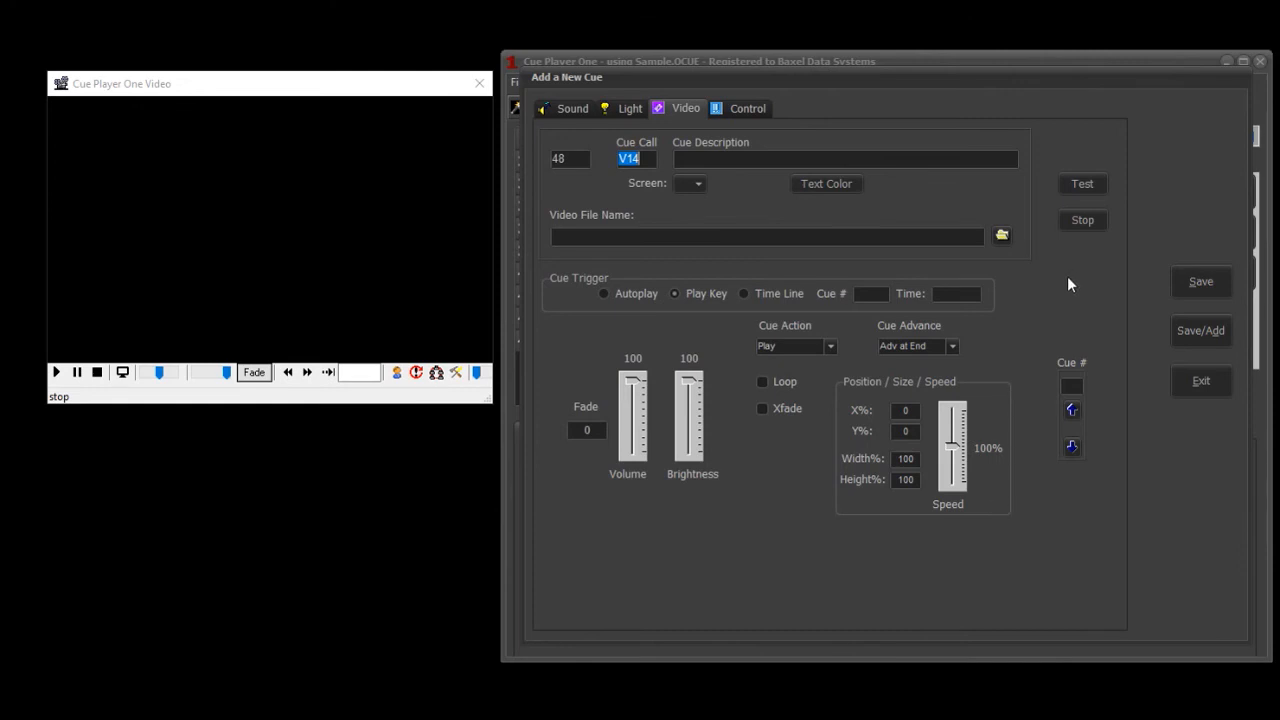
pyautogui.click(750, 108)
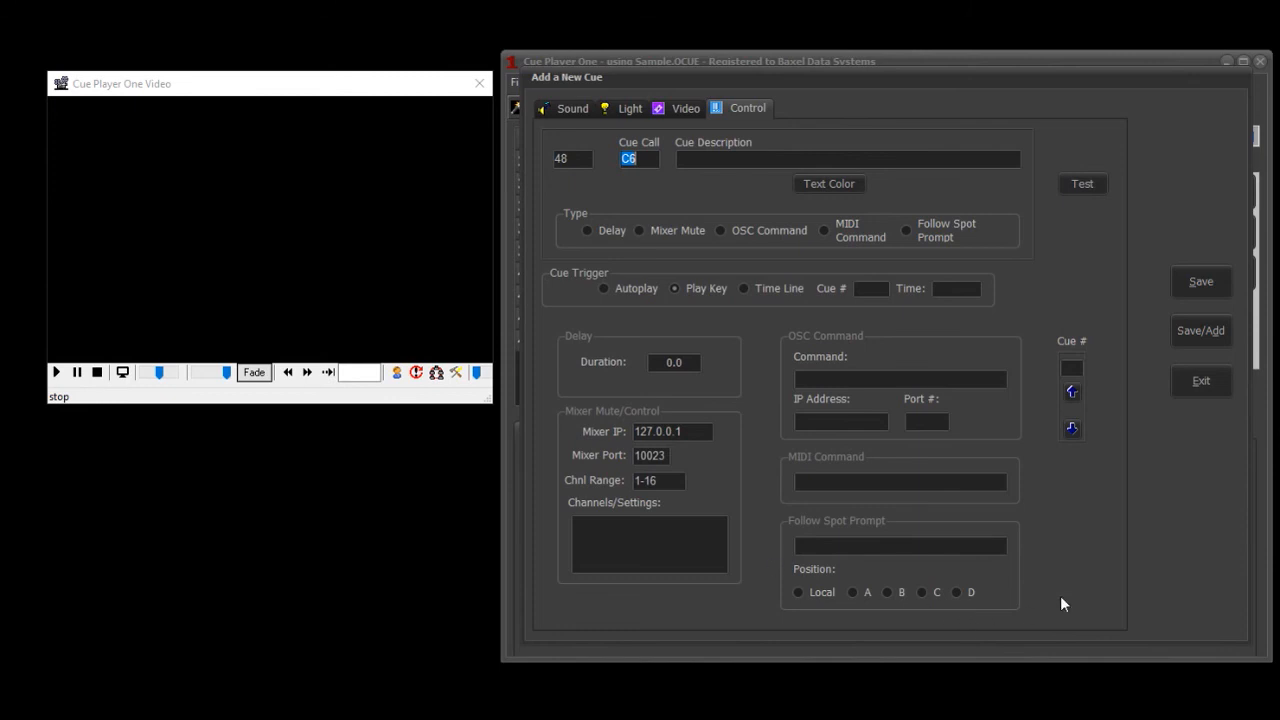
pyautogui.click(1203, 381)
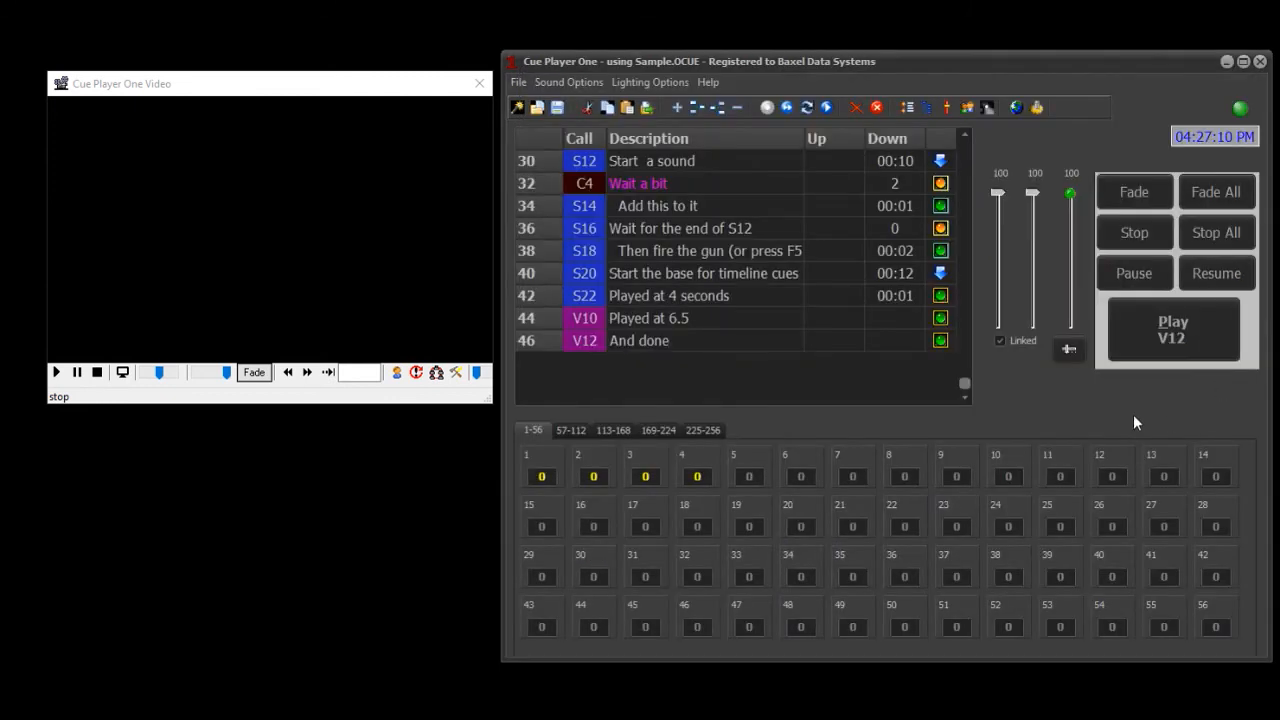